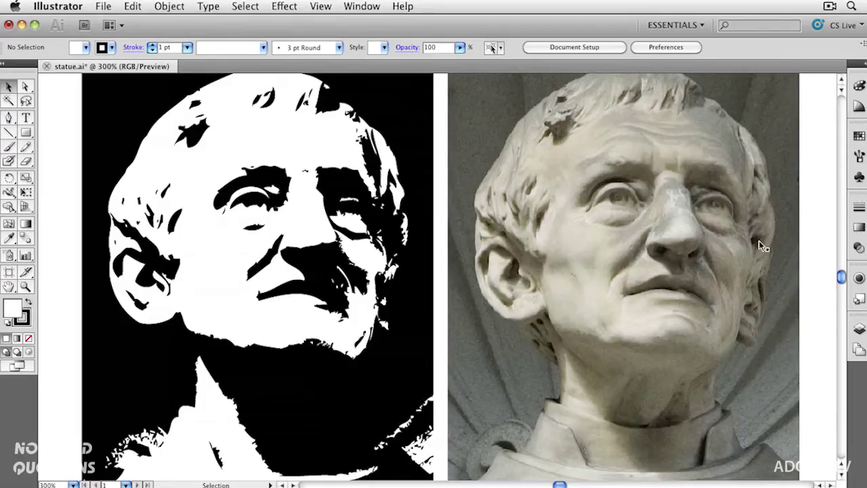
Select the placed statueflat.psd photo on the right of the artboard.
click(694, 207)
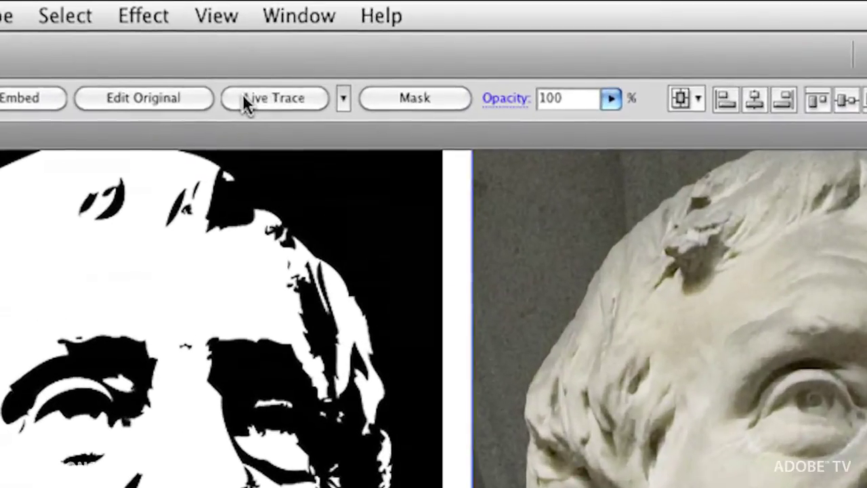
Live Trace the photo with the Default preset, then select the left trace to compare.
click(272, 95)
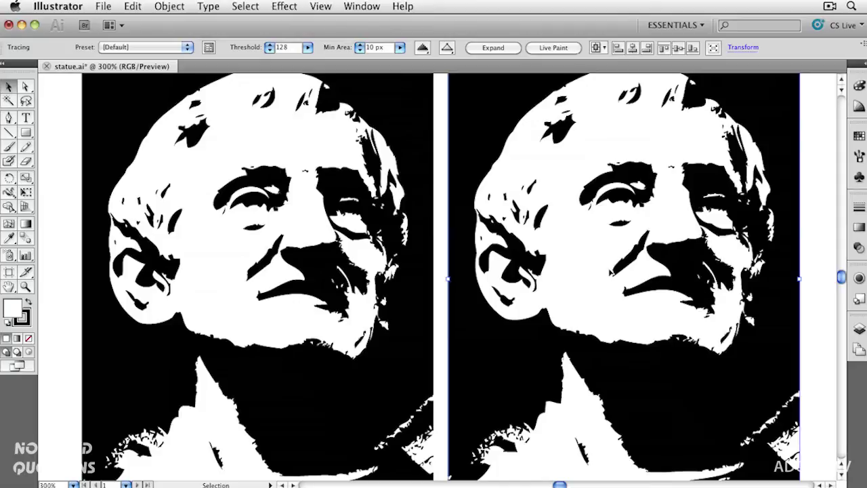
click(336, 224)
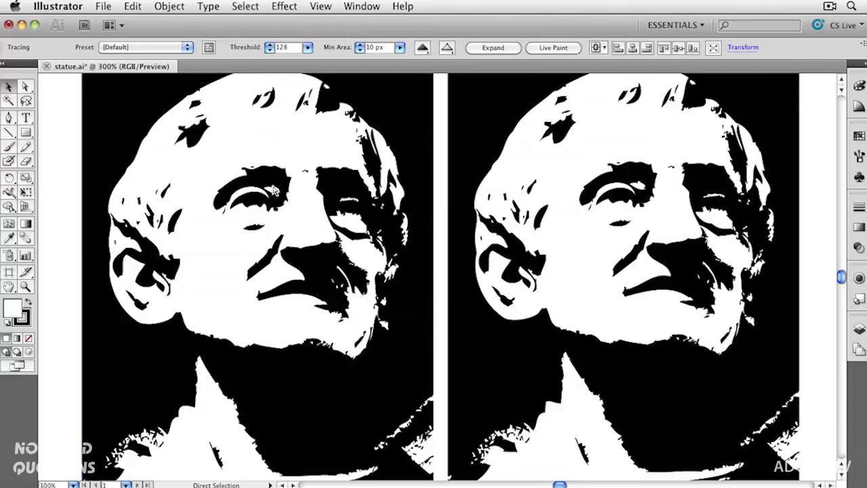
key(super+Tab)
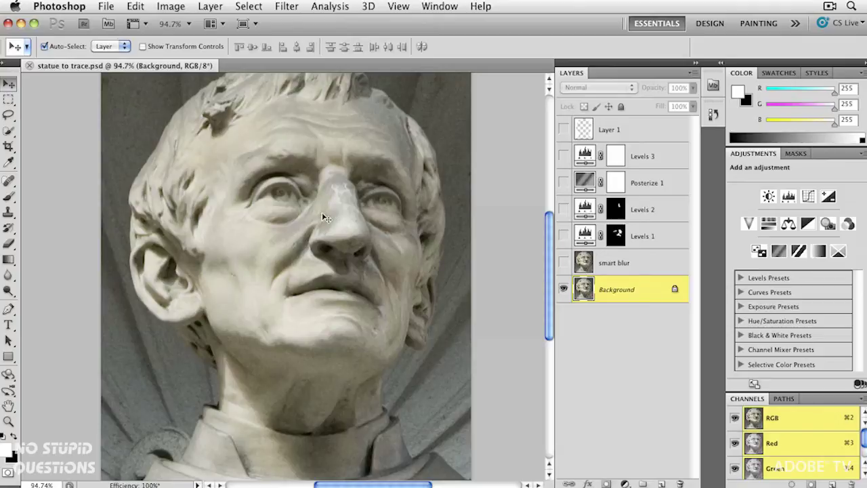
Show the smart blur layer, review its Smart Blur values without applying, and toggle its visibility.
click(564, 263)
click(580, 264)
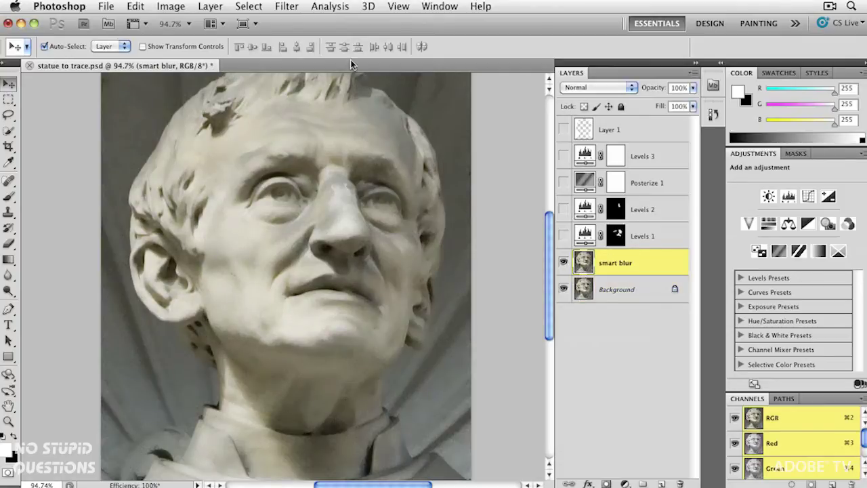
click(284, 6)
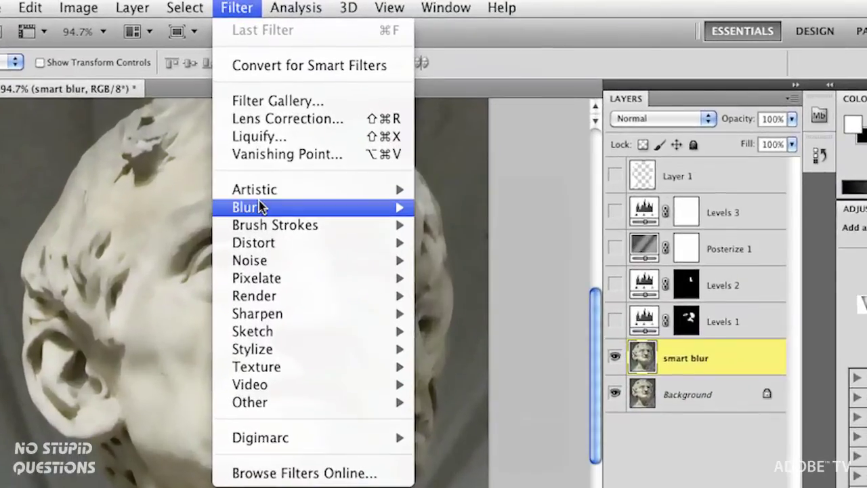
mouse_move(304, 152)
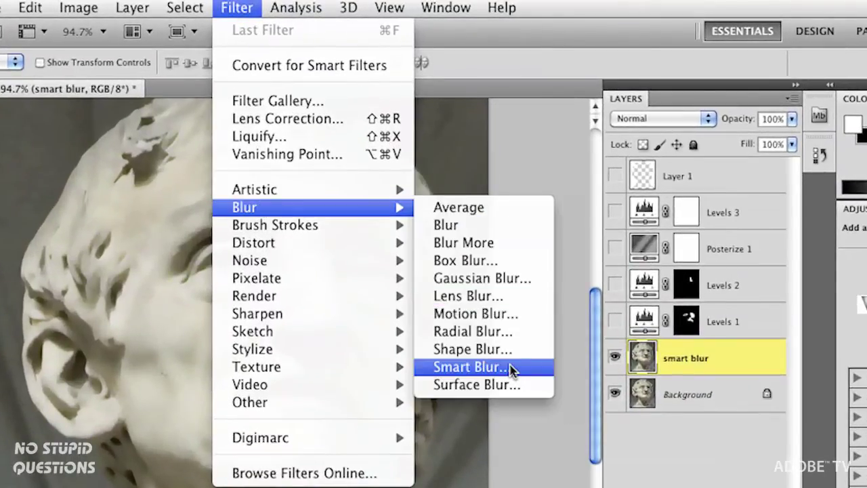
click(513, 369)
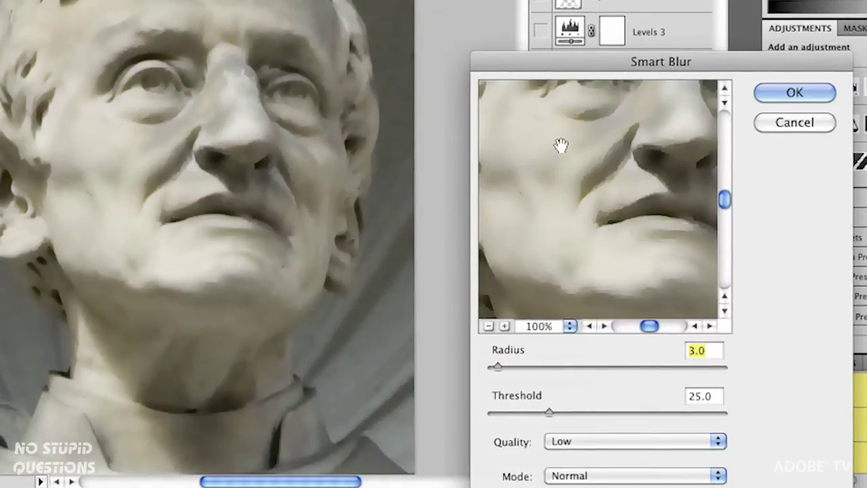
click(780, 126)
click(541, 178)
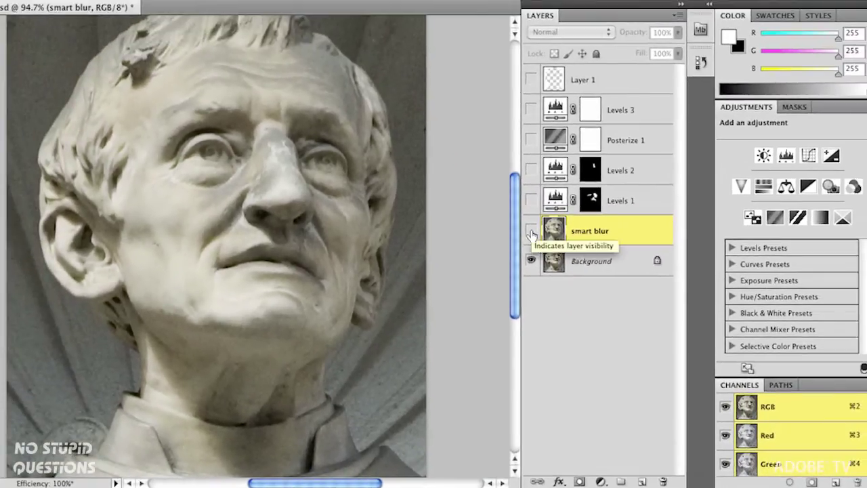
click(541, 178)
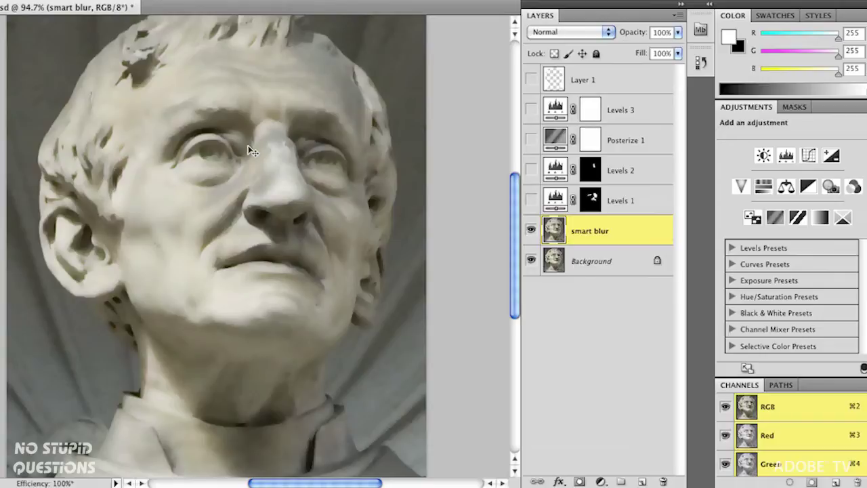
Review Levels 1's settings and turn on its masked adjustment over the eyes and upper lip.
click(554, 199)
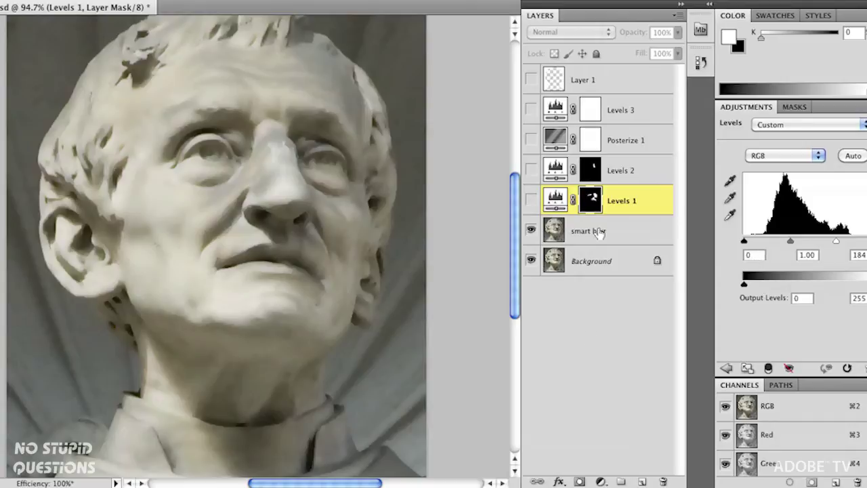
click(601, 481)
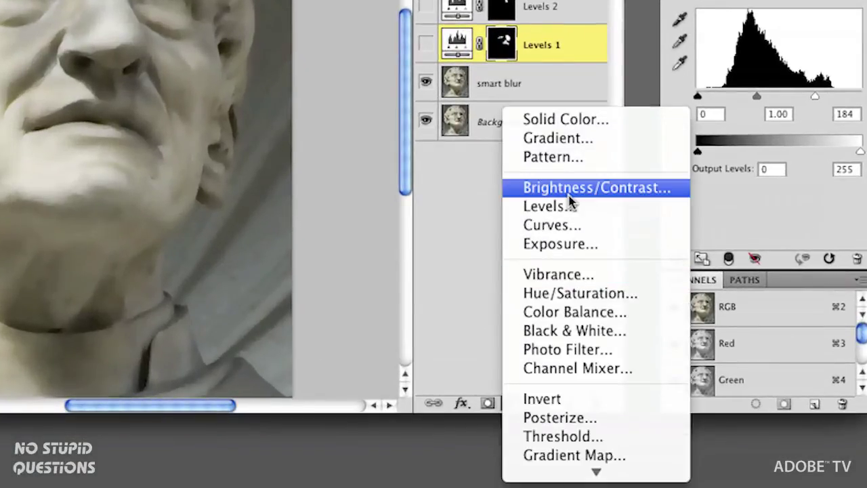
click(476, 220)
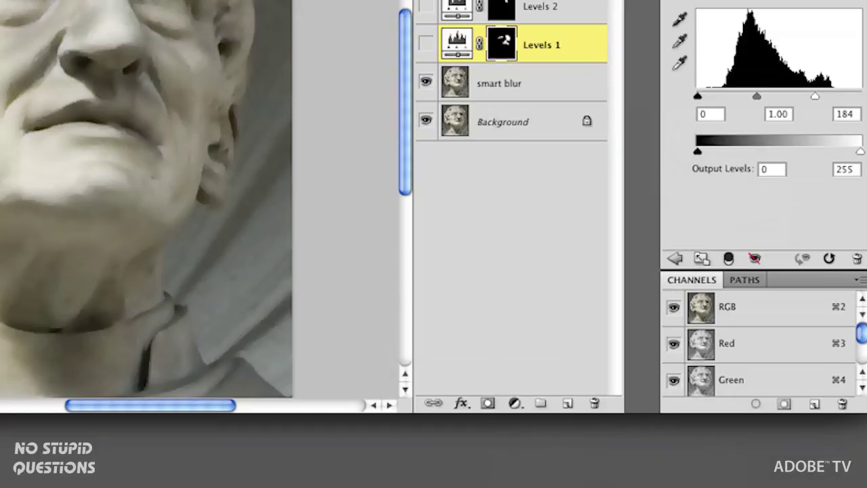
click(675, 258)
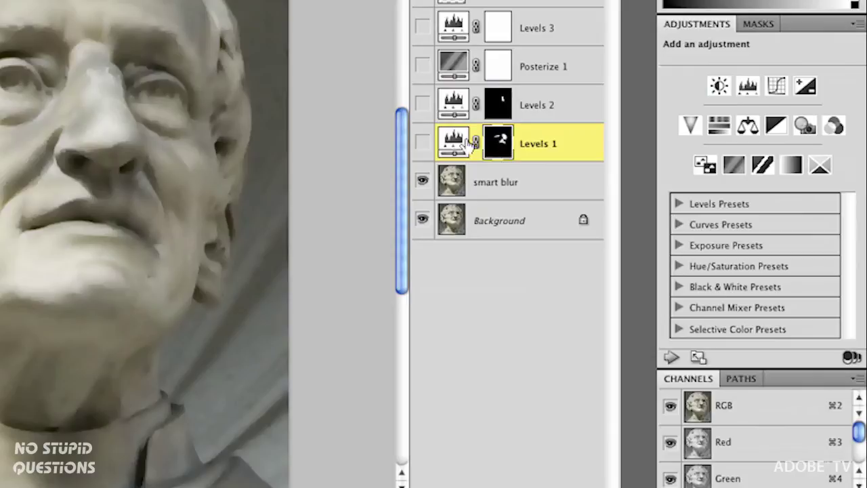
click(422, 143)
click(451, 146)
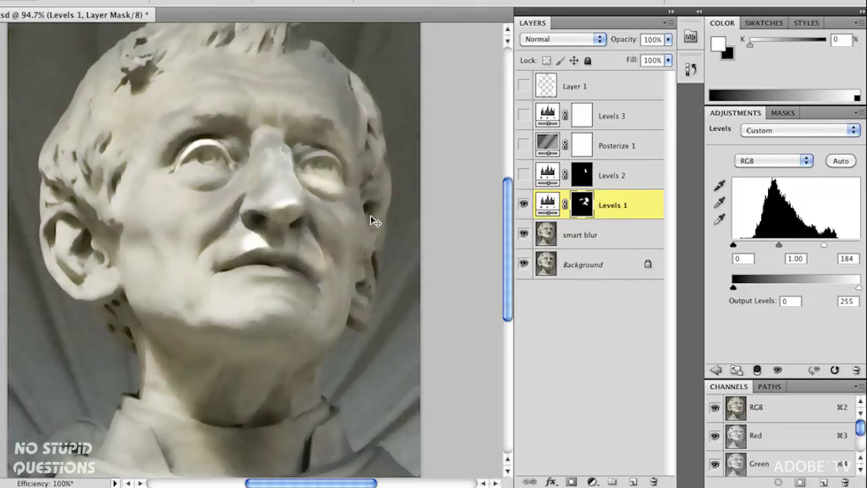
Turn on Levels 2, toggling it off and on to compare its darkening of the nose.
click(547, 175)
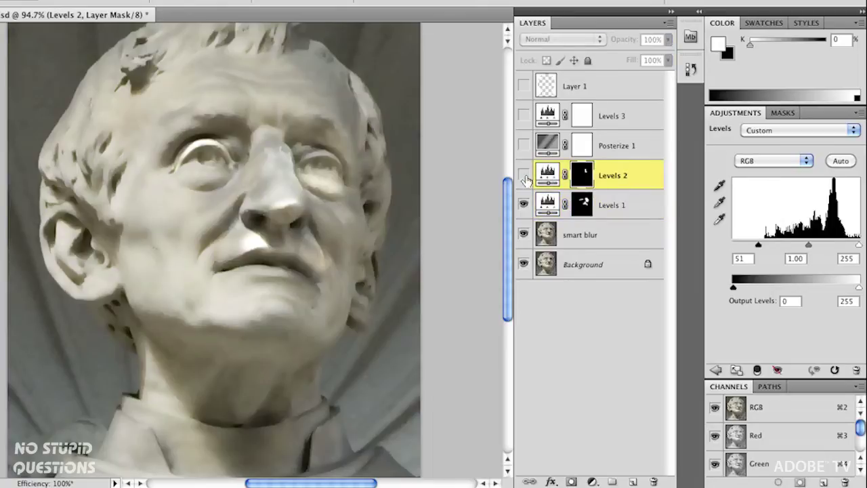
click(524, 177)
click(524, 176)
click(524, 177)
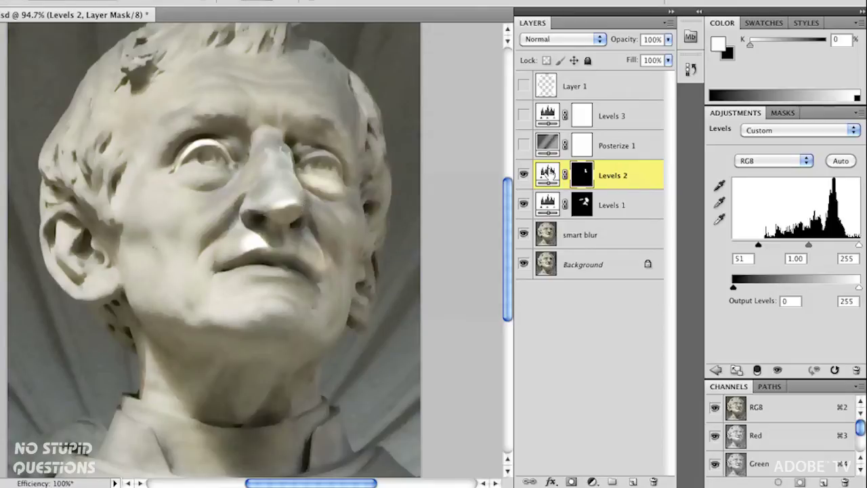
click(548, 173)
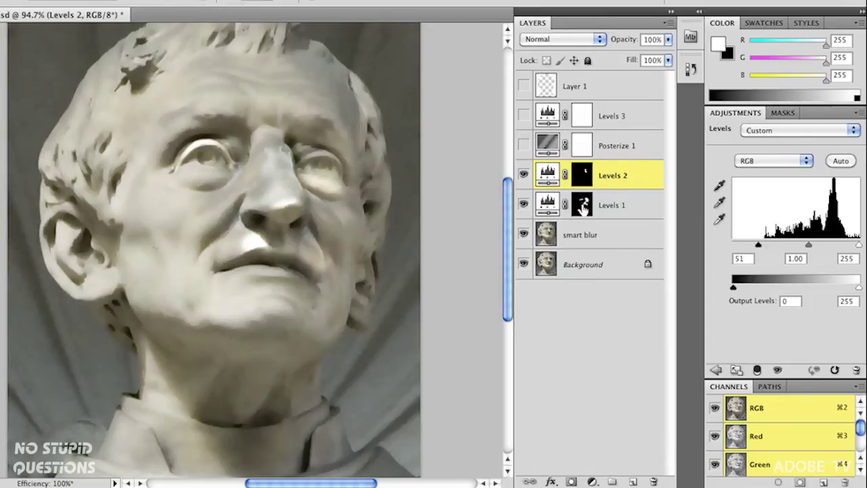
View the Levels 1 mask alone, test-paint white on it, then undo the stroke.
alt+click(583, 205)
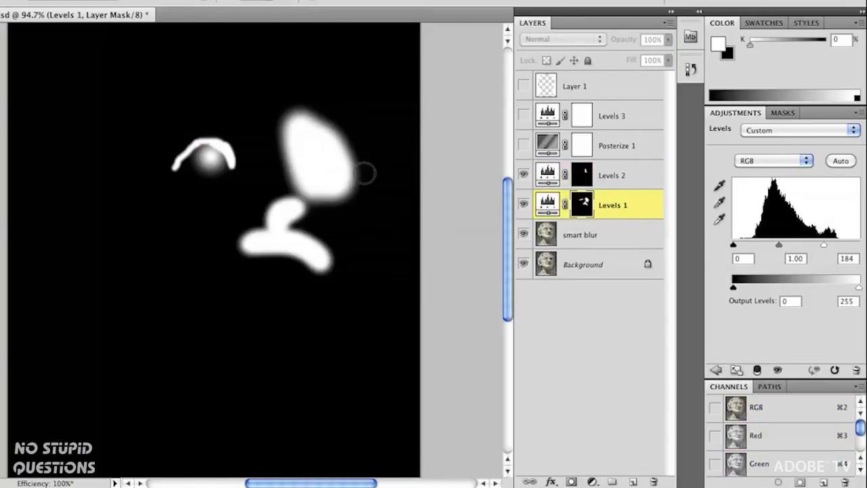
alt+click(583, 205)
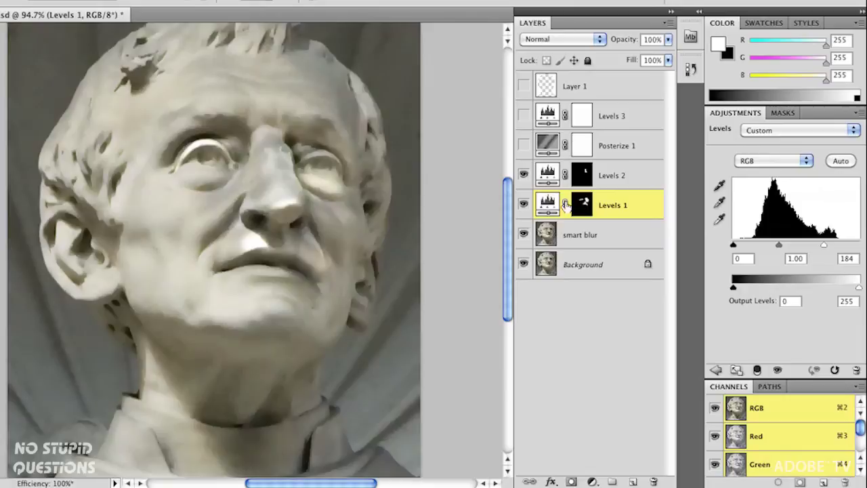
click(581, 204)
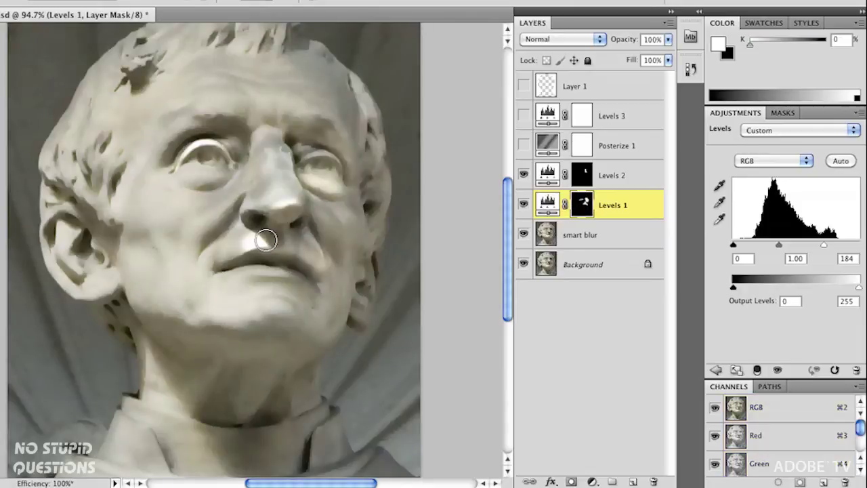
mouse_move(281, 231)
mouse_down()
mouse_move(262, 194)
mouse_move(226, 173)
mouse_move(221, 148)
mouse_move(157, 215)
mouse_up()
key(super+z)
key(alt+bracketright)
key(super+Tab)
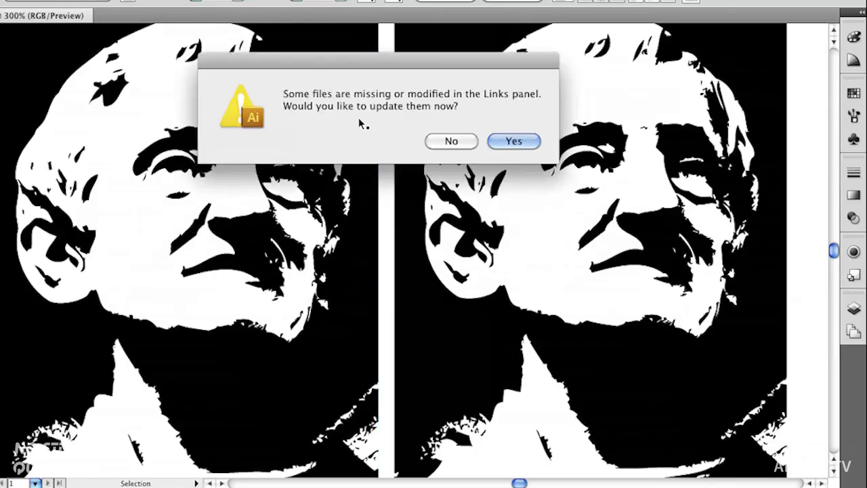
Accept updating the modified linked statue image in Illustrator.
click(513, 141)
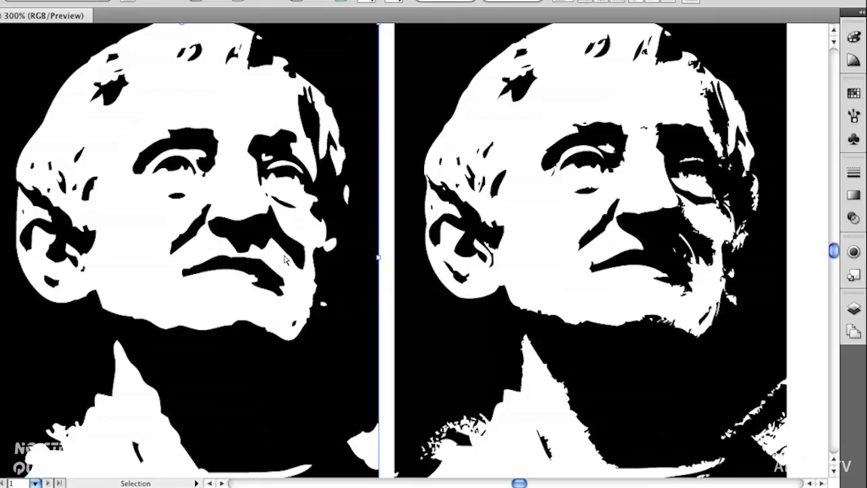
key(a)
key(super+Tab)
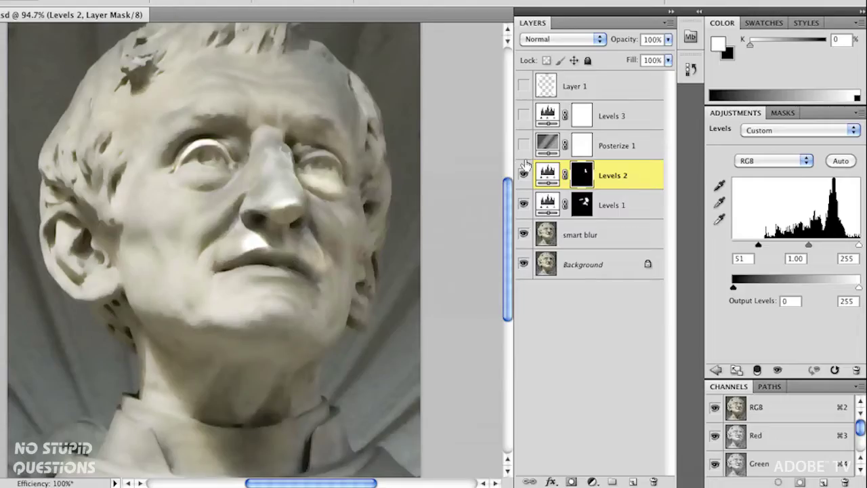
Turn on Posterize 1 and brush white on Layer 1 along the jaw's right edge.
click(523, 146)
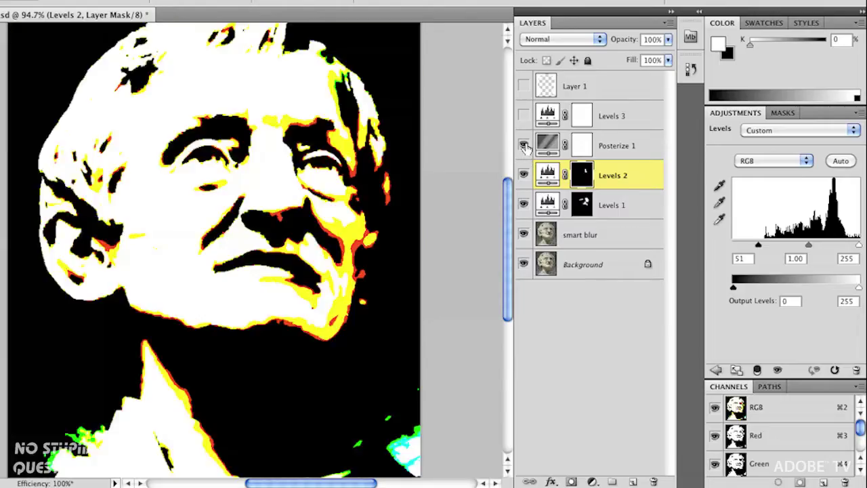
click(547, 145)
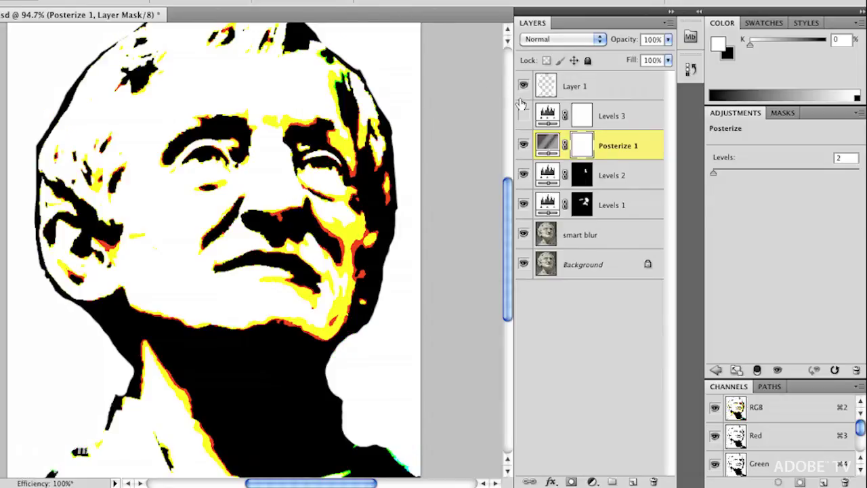
click(544, 91)
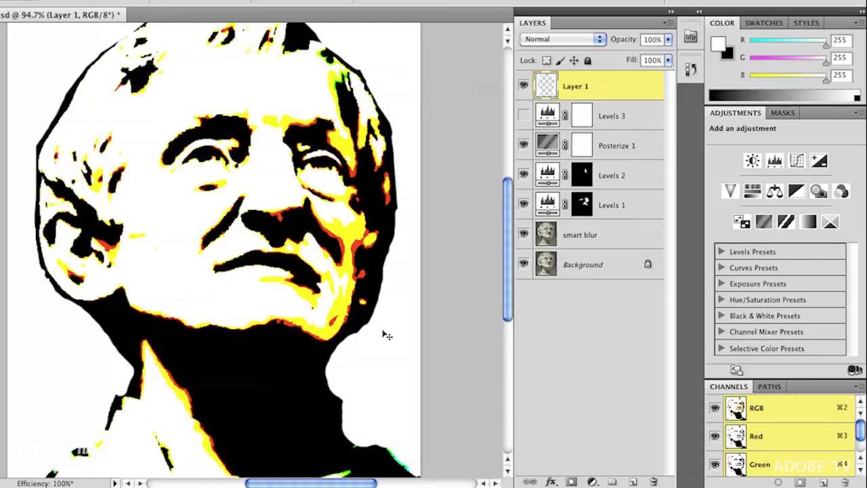
key(b)
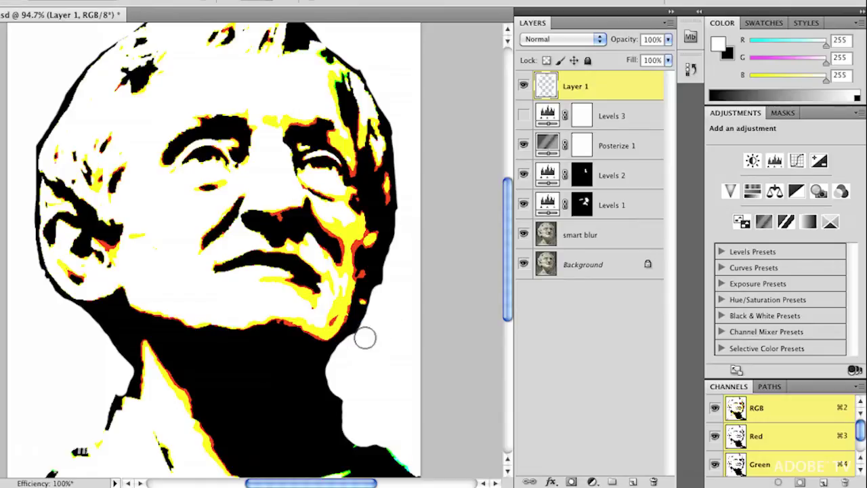
mouse_move(364, 337)
mouse_down()
mouse_move(394, 251)
mouse_move(384, 317)
mouse_move(356, 341)
mouse_up()
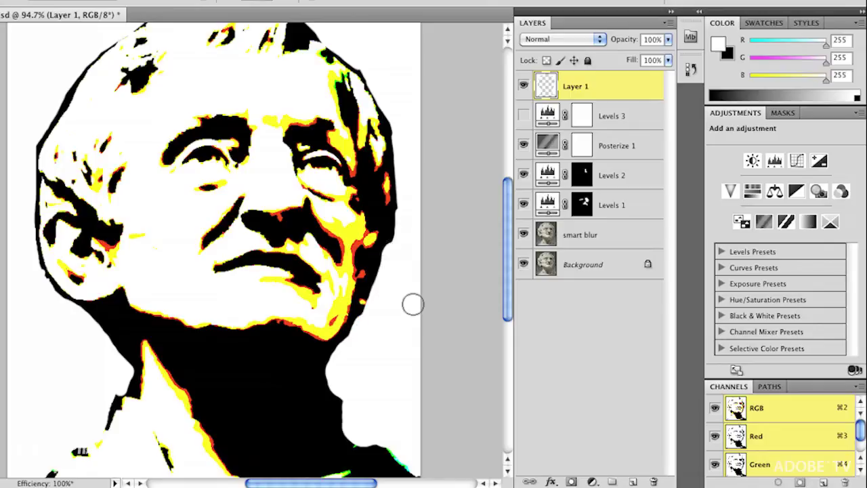
Turn on Levels 3 and set its white output level to 187, with Layer 1 shown again.
click(522, 117)
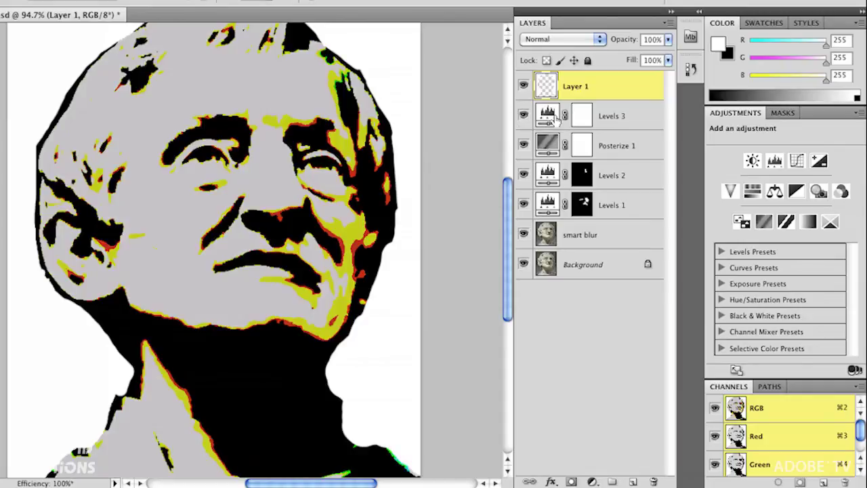
click(548, 117)
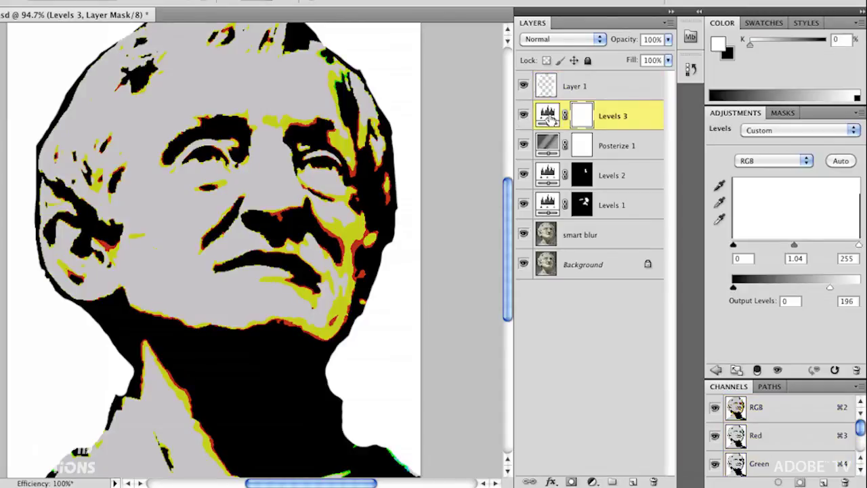
click(523, 86)
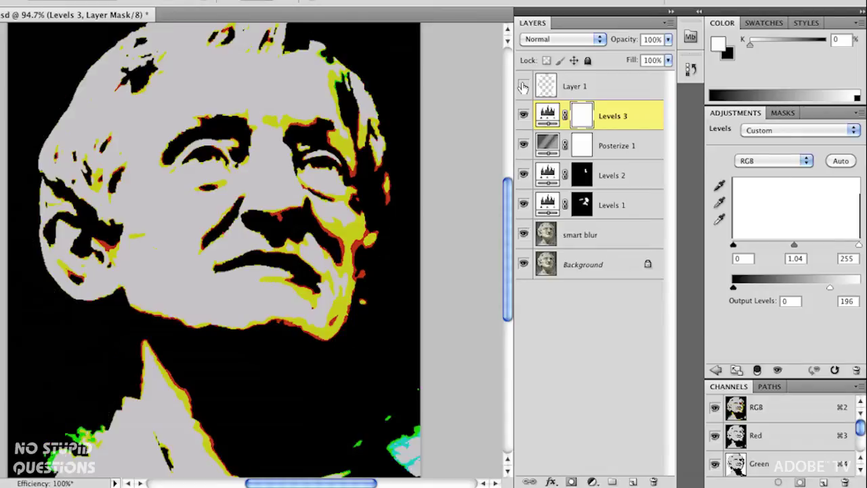
click(547, 115)
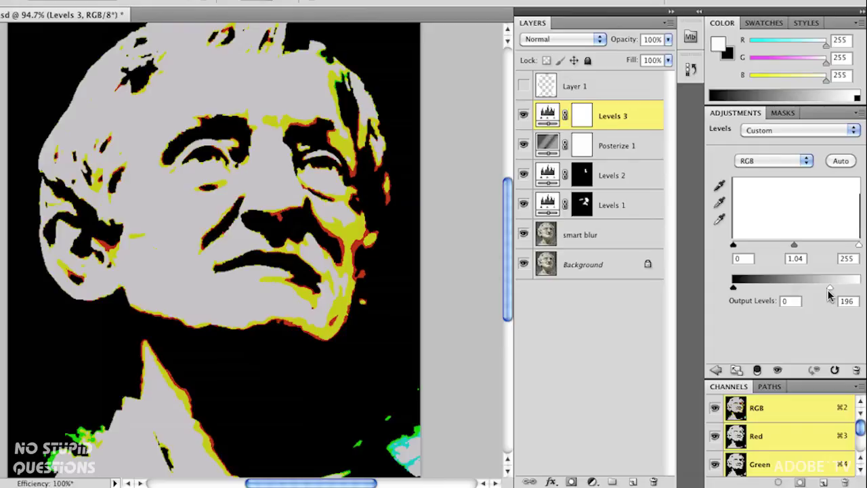
mouse_move(829, 289)
mouse_down()
mouse_move(855, 290)
mouse_move(822, 291)
mouse_up()
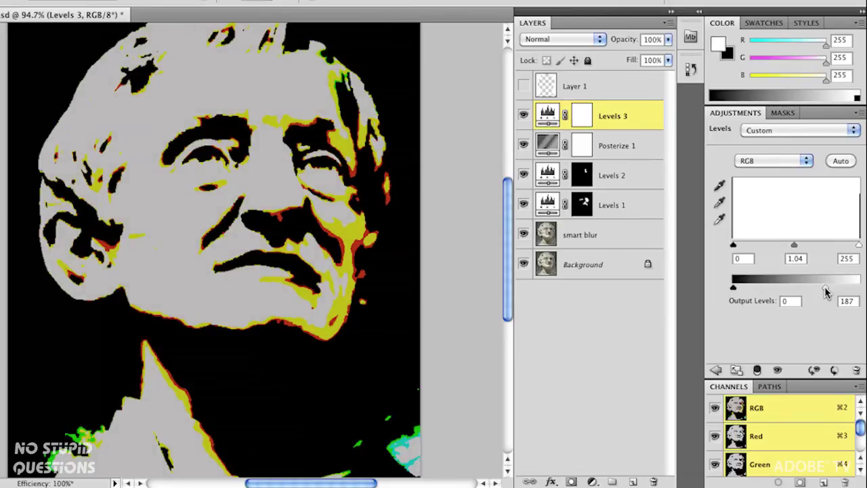
click(523, 88)
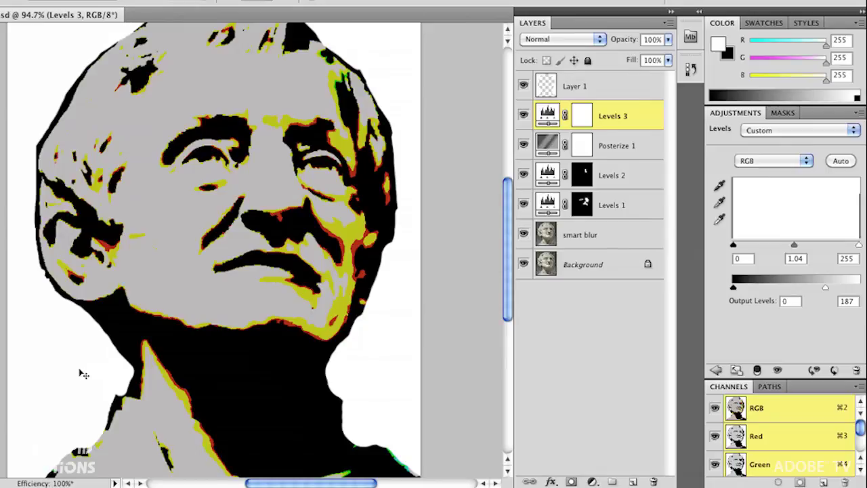
key(super+Tab)
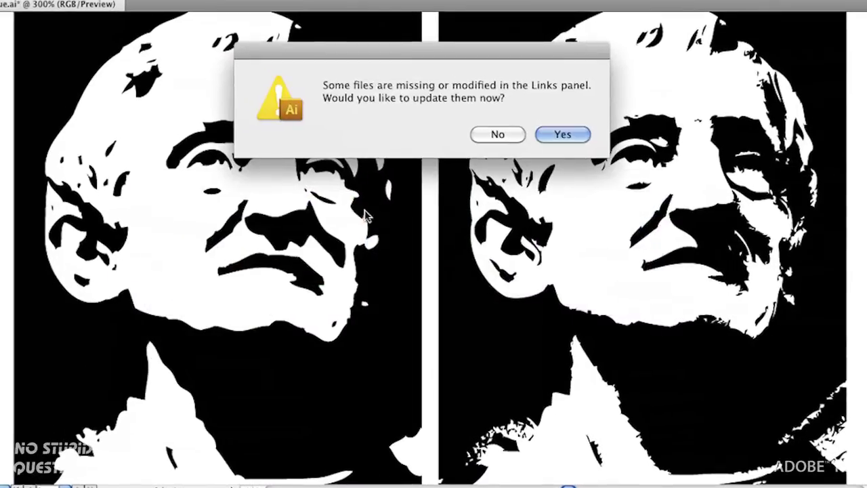
Update the link and retrace the statue with the Grayscale preset at 4 max colors.
click(563, 134)
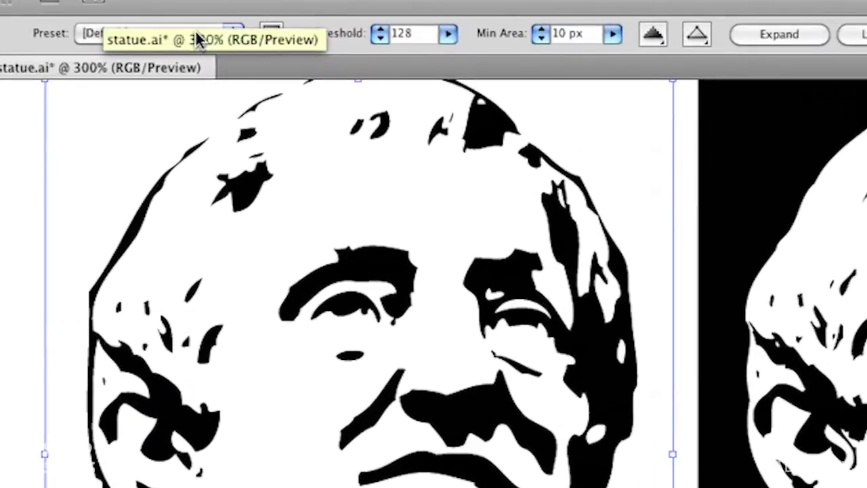
click(195, 32)
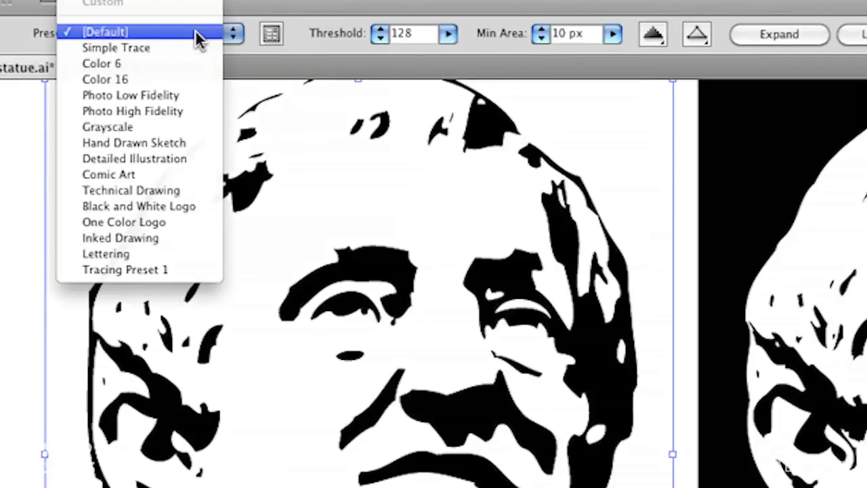
click(136, 126)
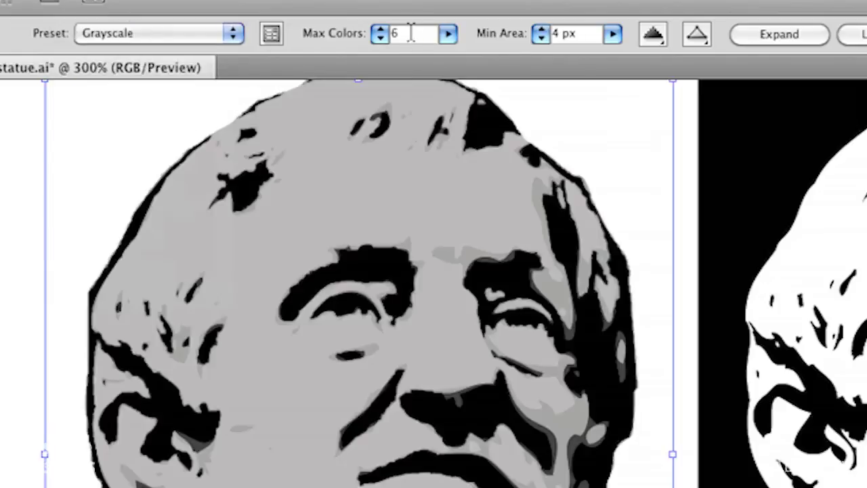
double_click(411, 33)
text(4)
key(Tab)
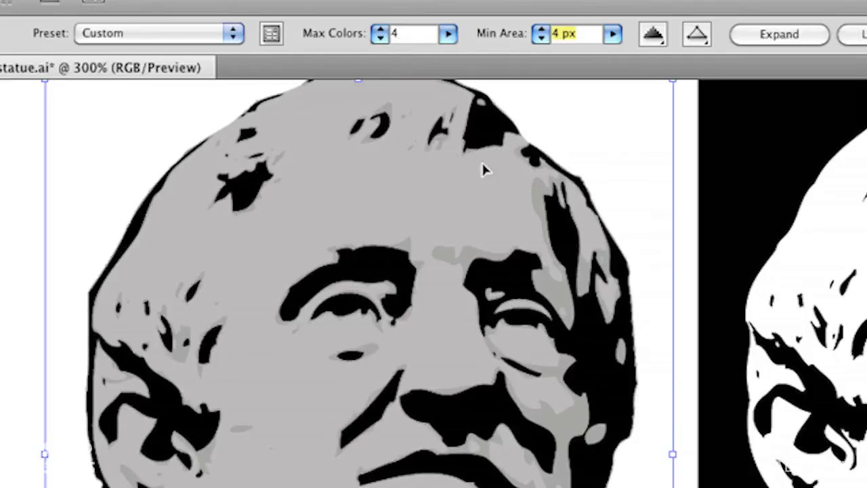
click(271, 36)
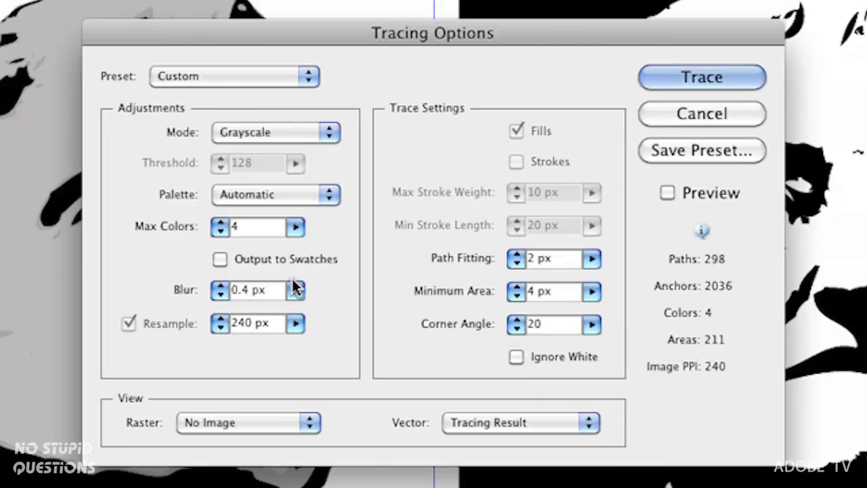
Check Ignore White in Tracing Options so white areas stay empty in the trace.
click(515, 364)
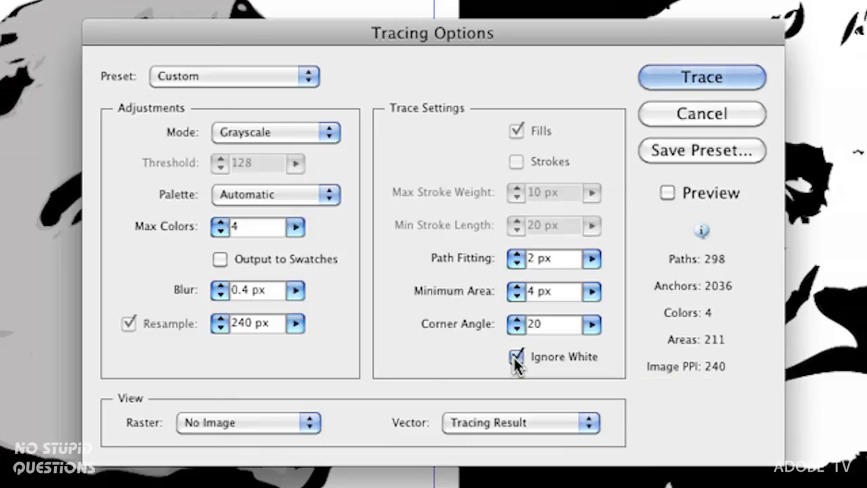